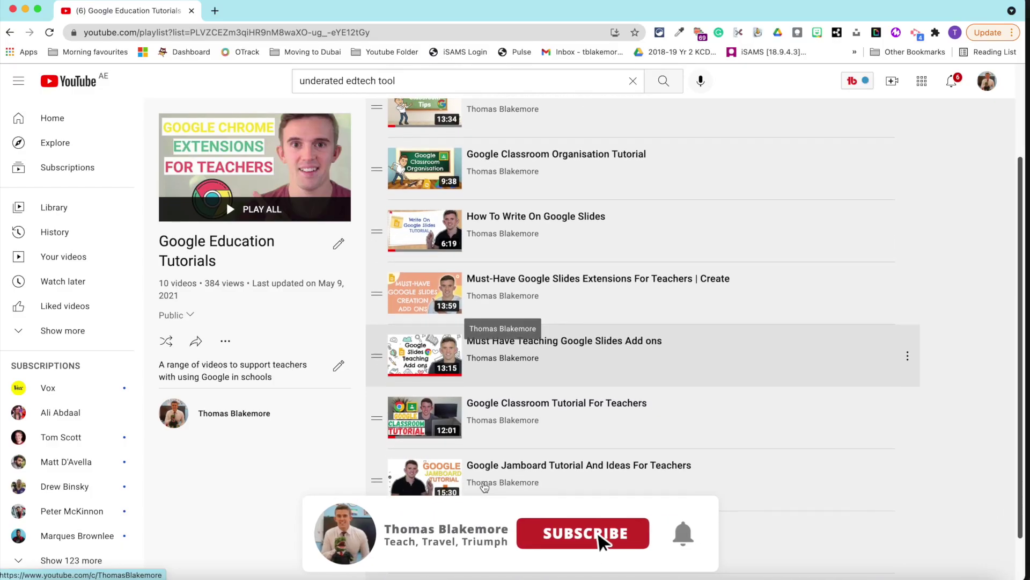
scroll(484, 487, "down", 2)
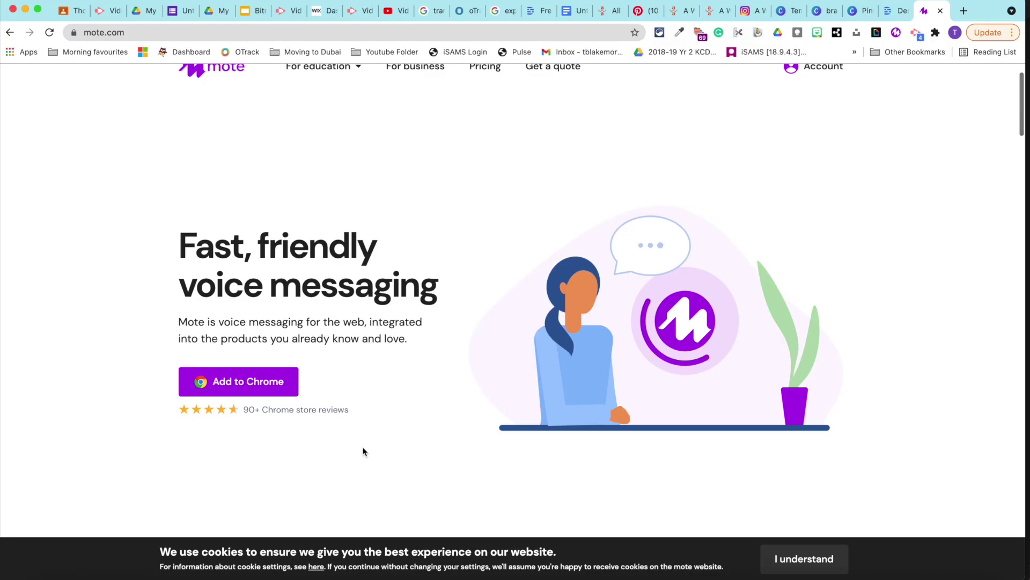
- Scroll down mote.com past the hero section and the Key product features grid to the testimonials
scroll(362, 448, "down", 10)
scroll(363, 451, "down", 4)
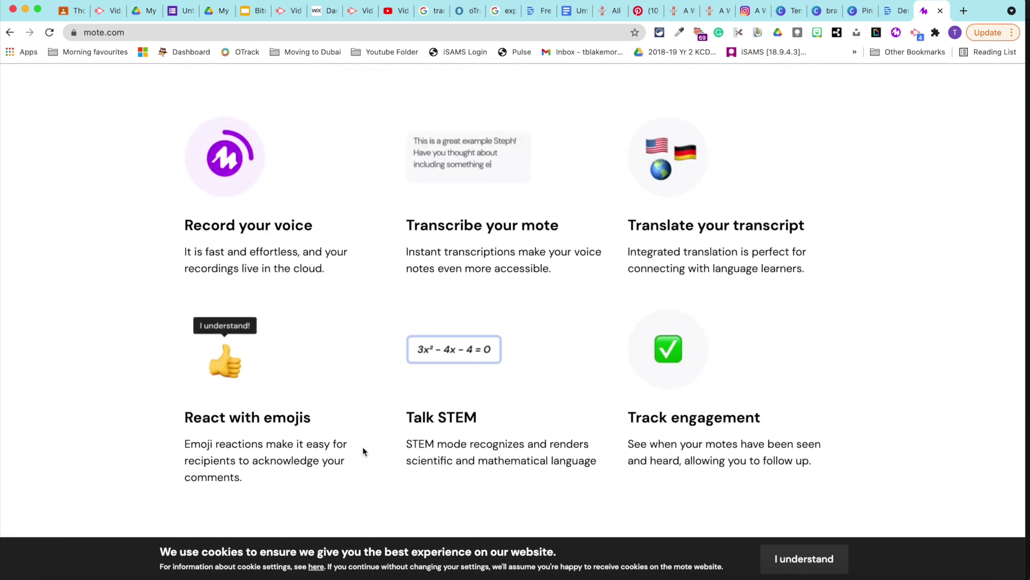
scroll(362, 452, "down", 8)
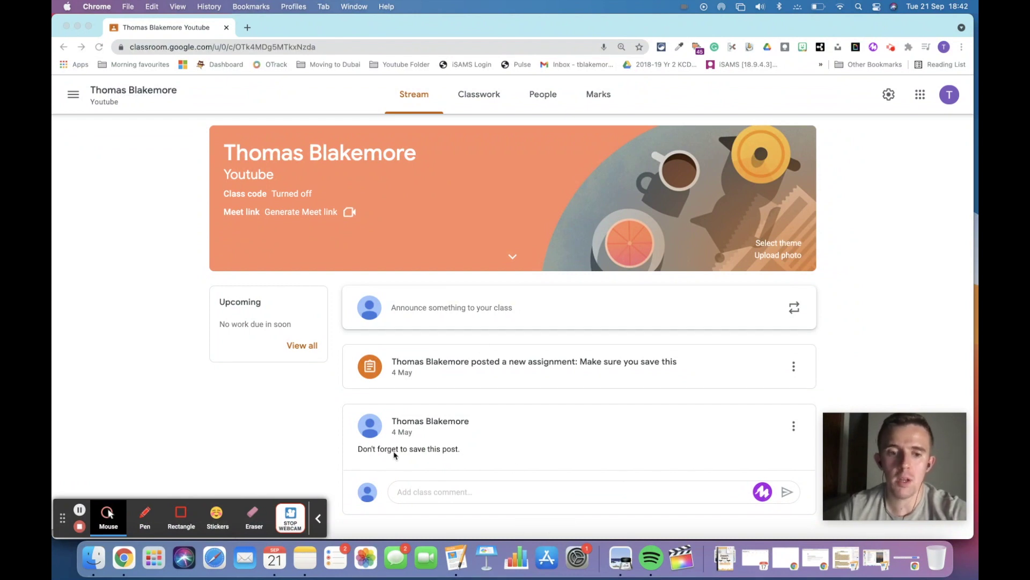
- Record a short Mote voice note and send it as a class comment on the announcement
left_click(764, 496)
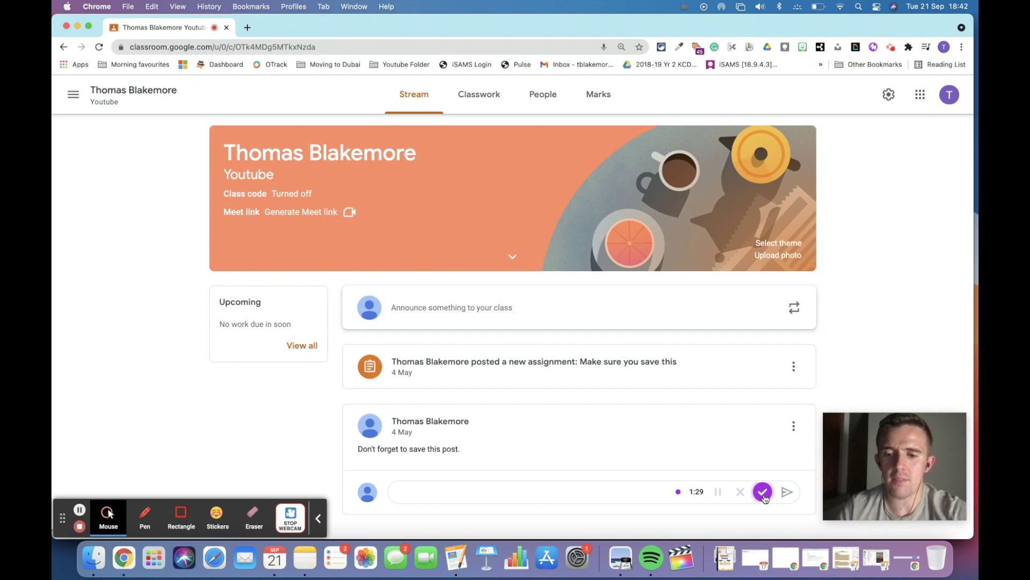
left_click(763, 492)
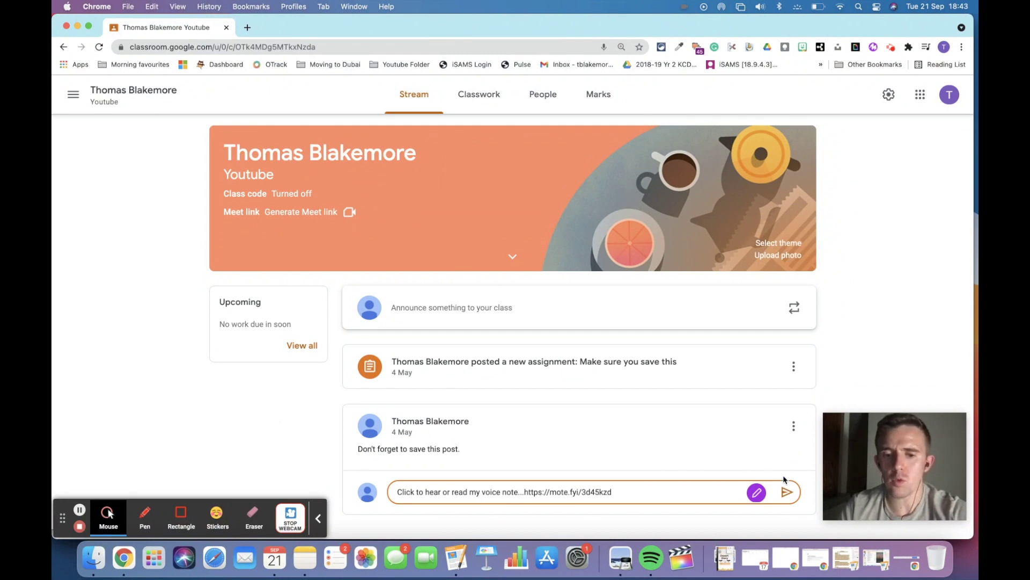
left_click(788, 495)
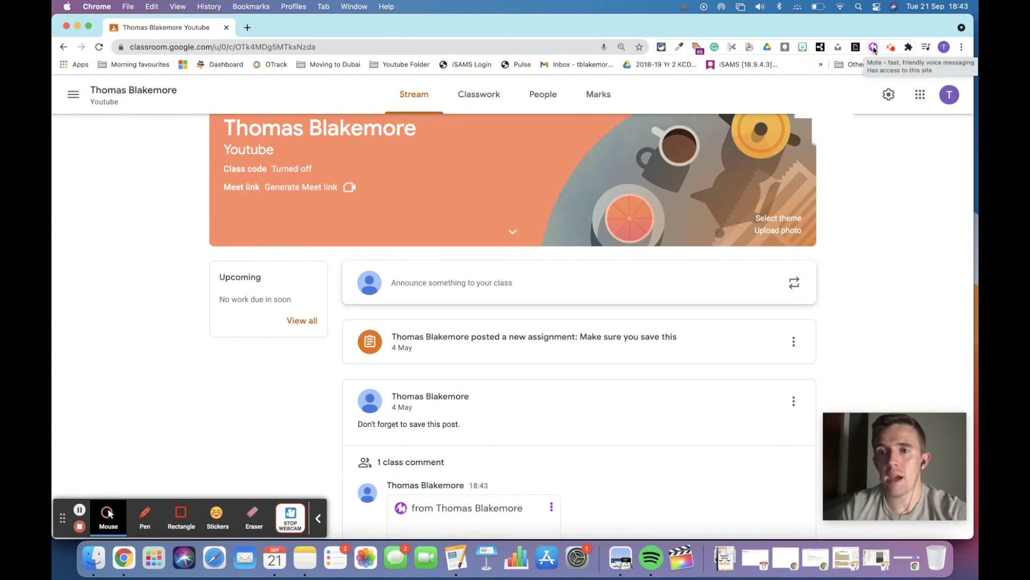
- Open the Mote extension panel and expand My recent motes
left_click(874, 48)
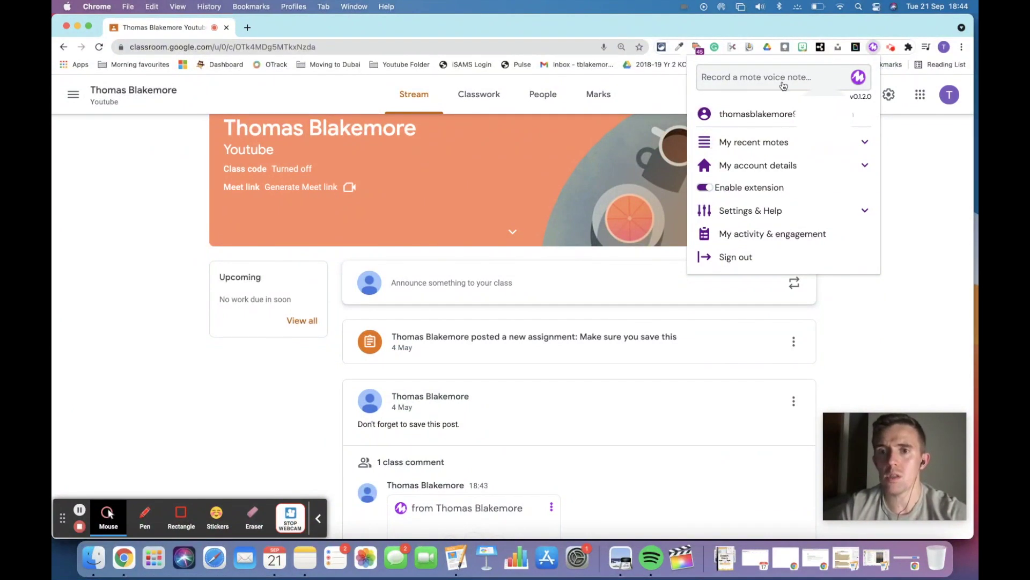
left_click(777, 149)
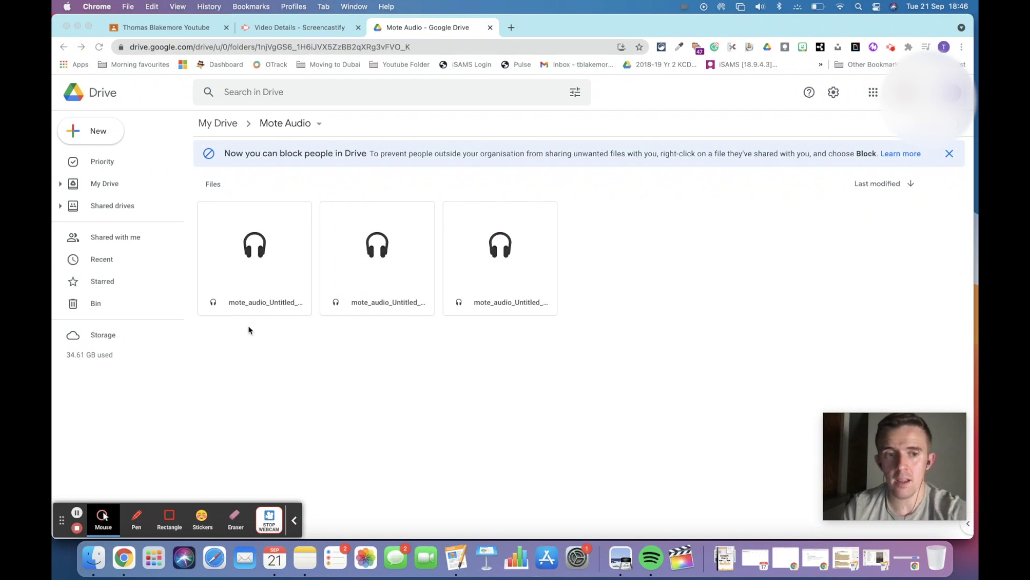
- Bring up the context menu for the first mote_audio file in the Mote Audio folder
right_click(279, 306)
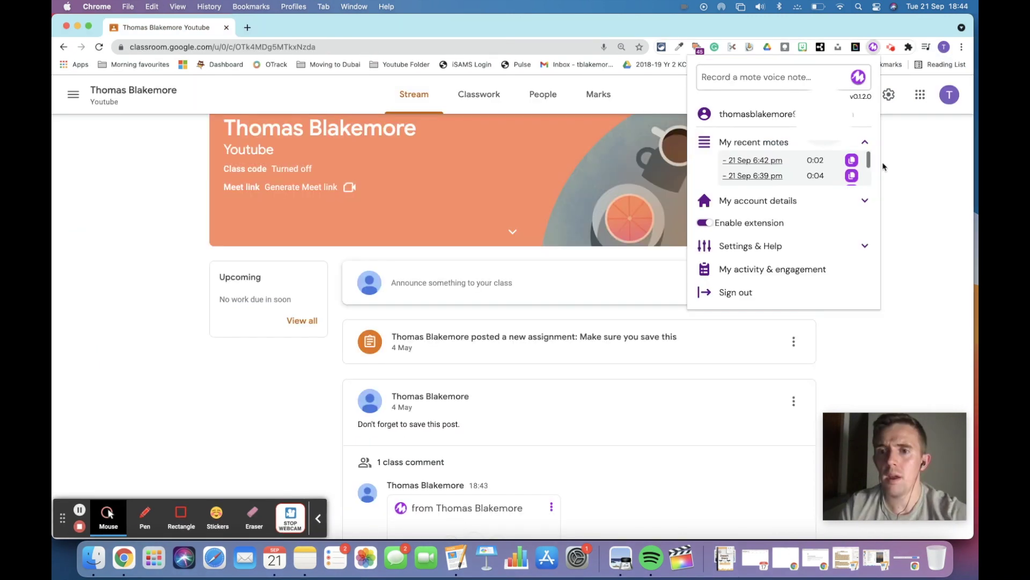
- Copy a recent mote, then record a new 0:03 voice note and open it for preview
left_click(851, 160)
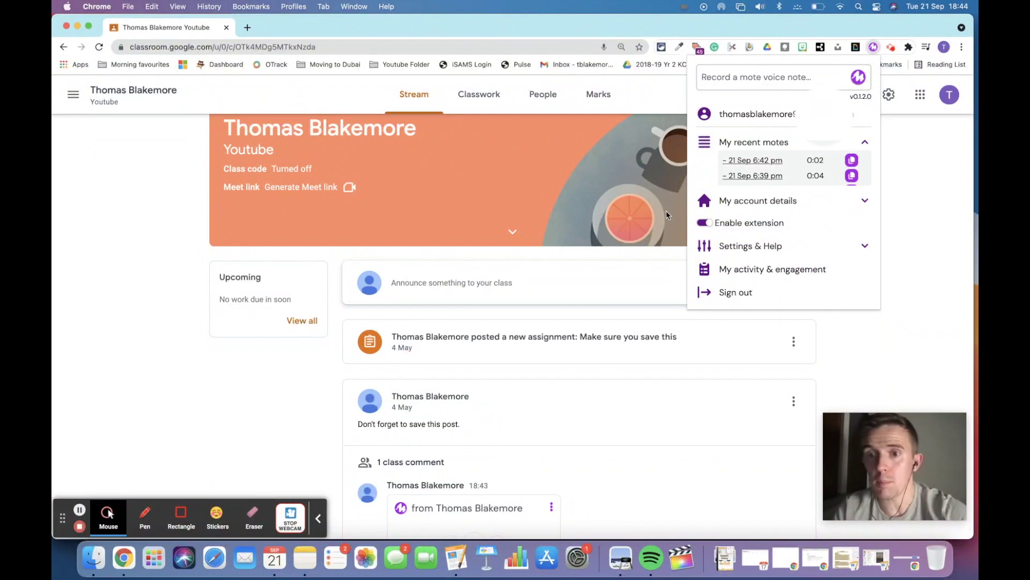
left_click(786, 78)
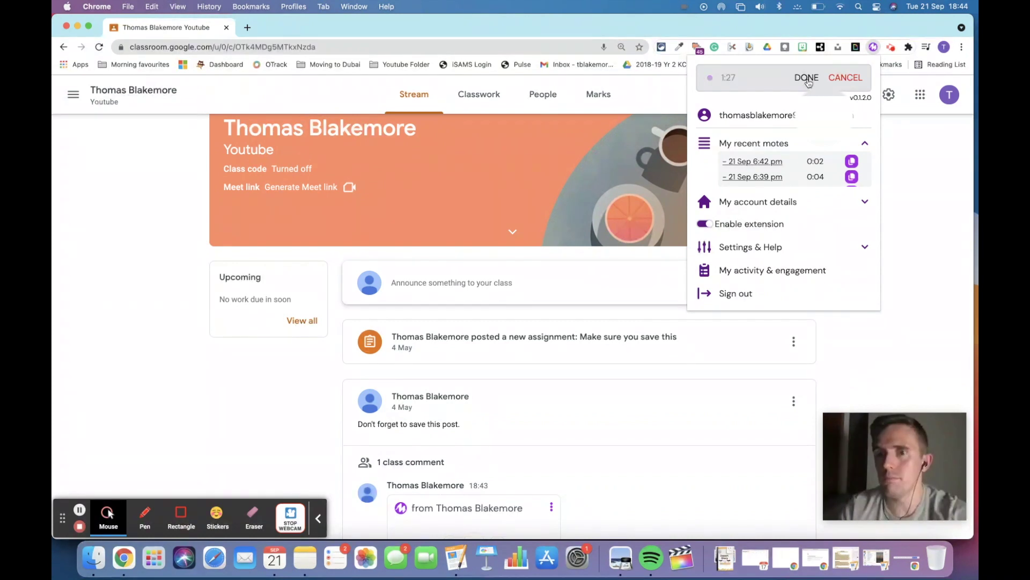
left_click(807, 78)
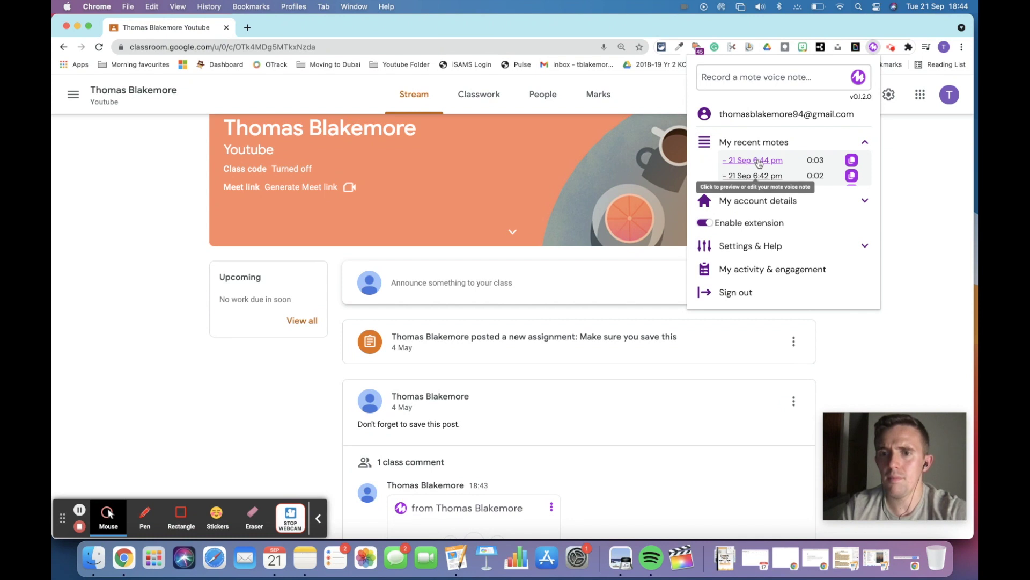
left_click(757, 161)
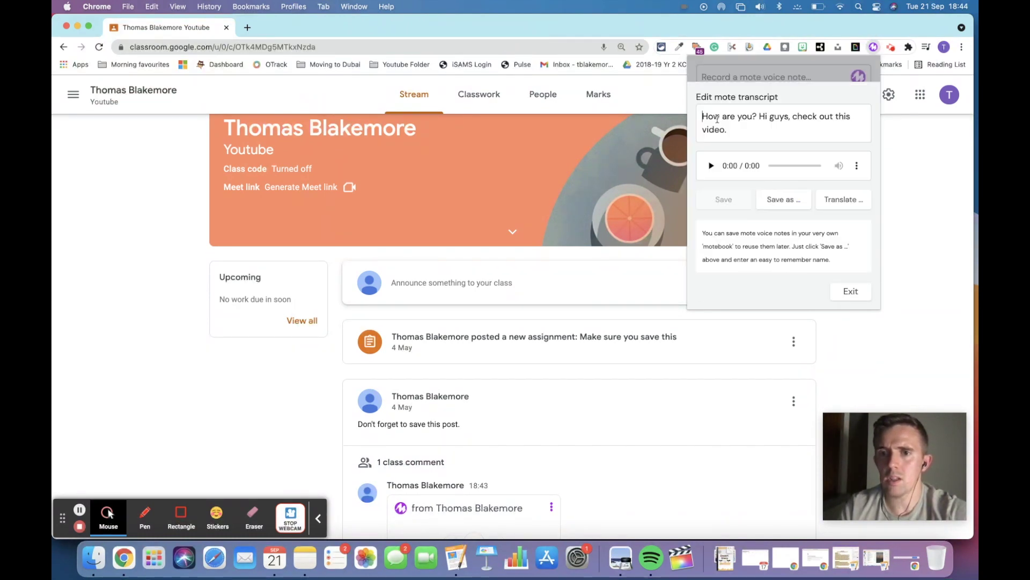
- Play back the 21 Sep 6:44 pm mote, exit the editor, and copy it to the clipboard
left_click(711, 165)
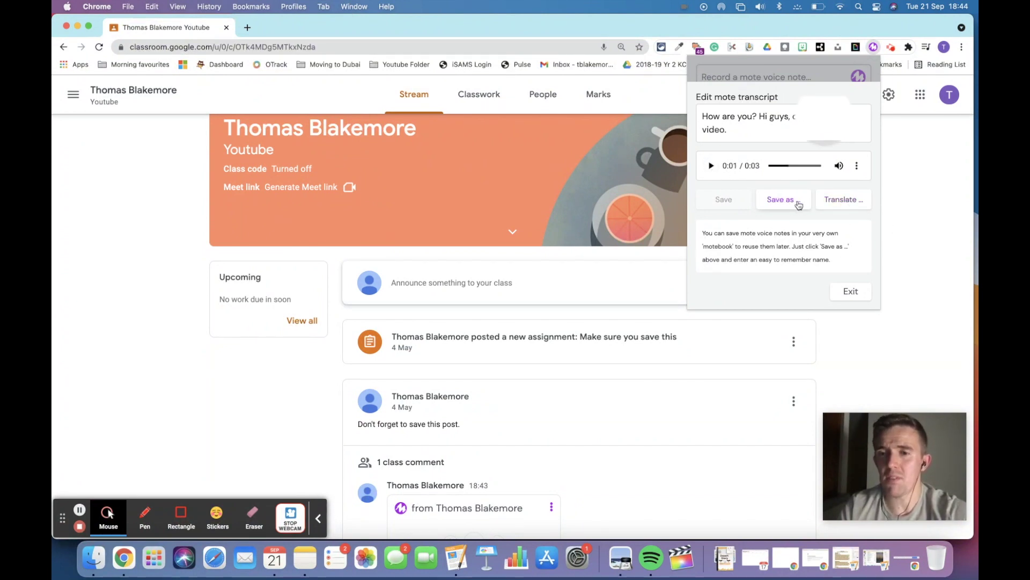
left_click(850, 294)
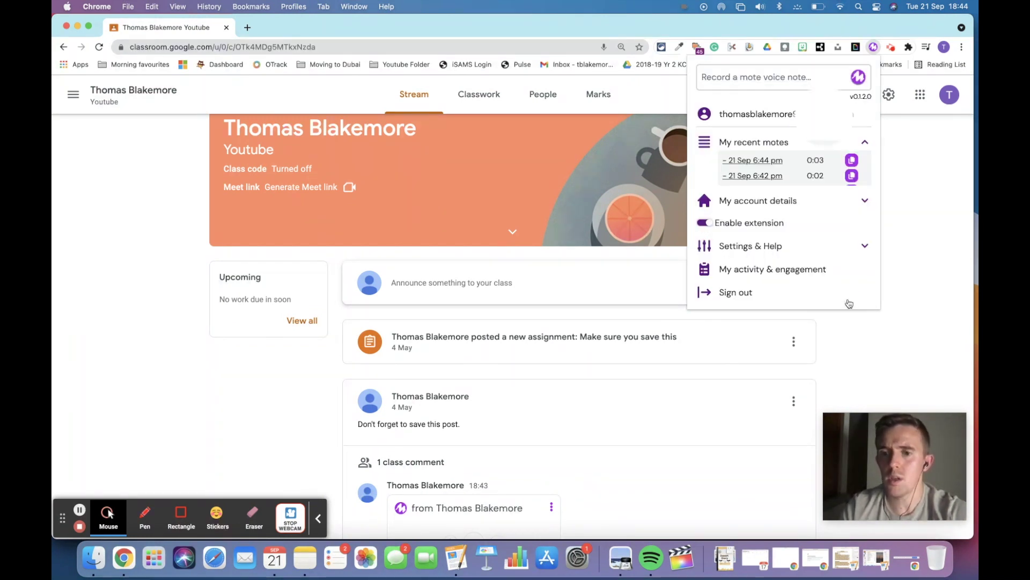
left_click(852, 160)
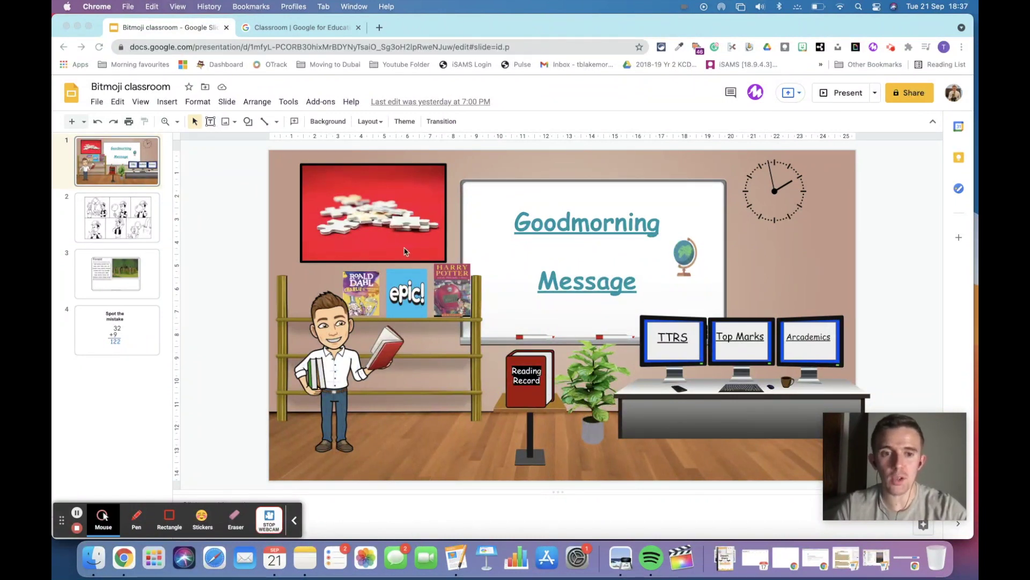
- Select the Roald Dahl book and whiteboard images, then launch the Mote recorder
left_click(360, 280)
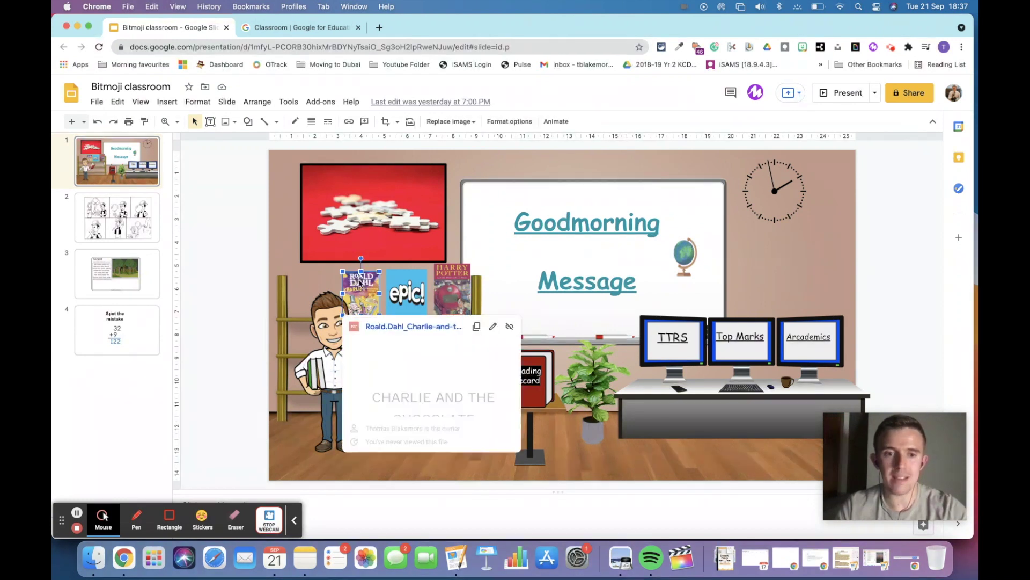
left_click(467, 248)
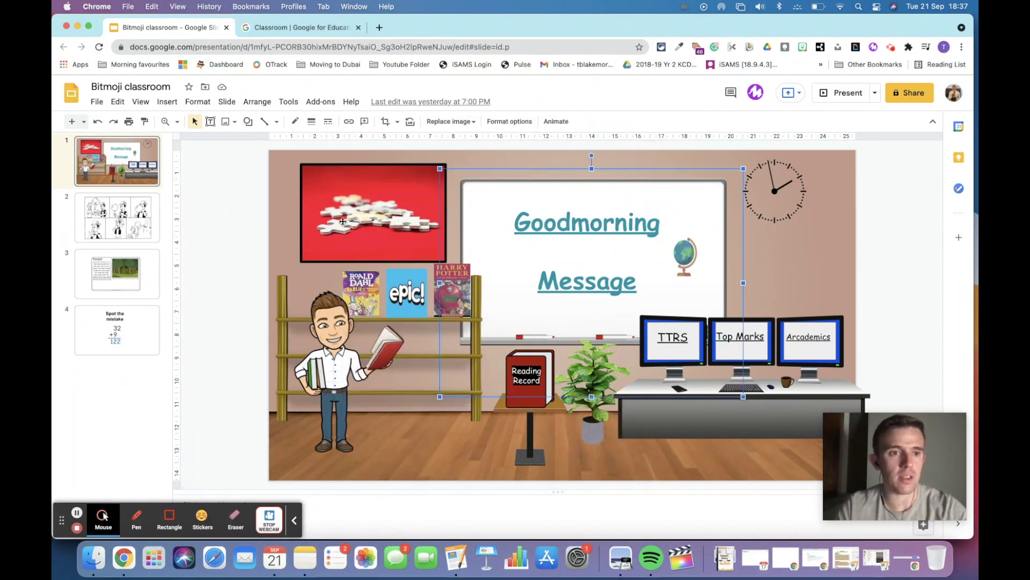
left_click(754, 94)
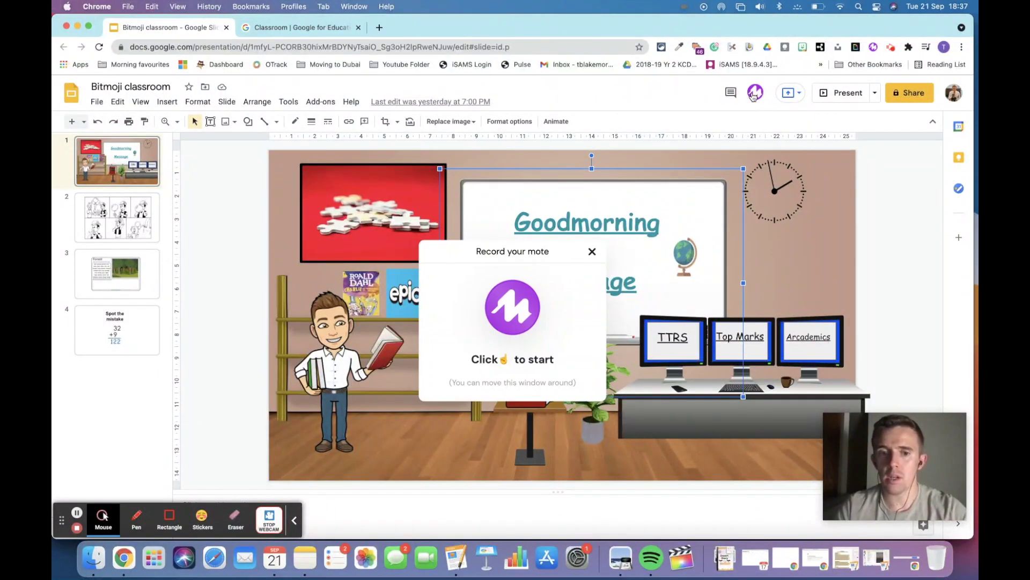
- Record a 9-second voice note and insert it as an audio icon below Message
left_click(524, 316)
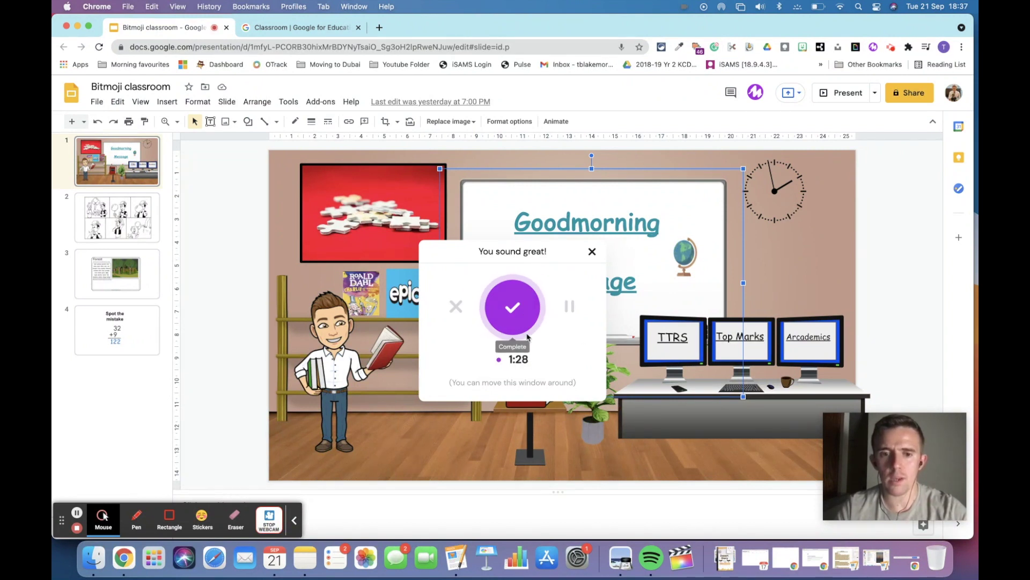
left_click(507, 307)
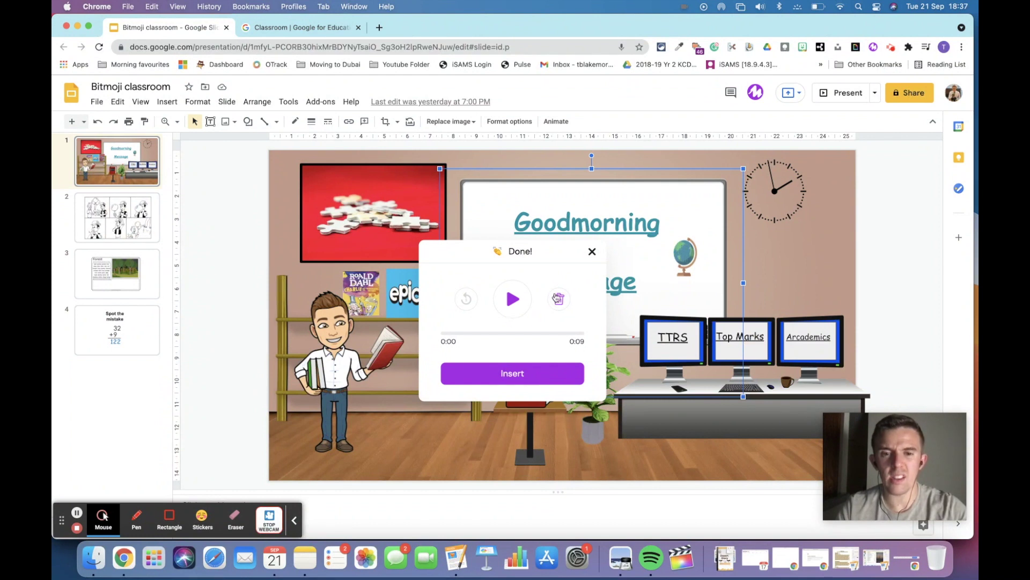
left_click(514, 380)
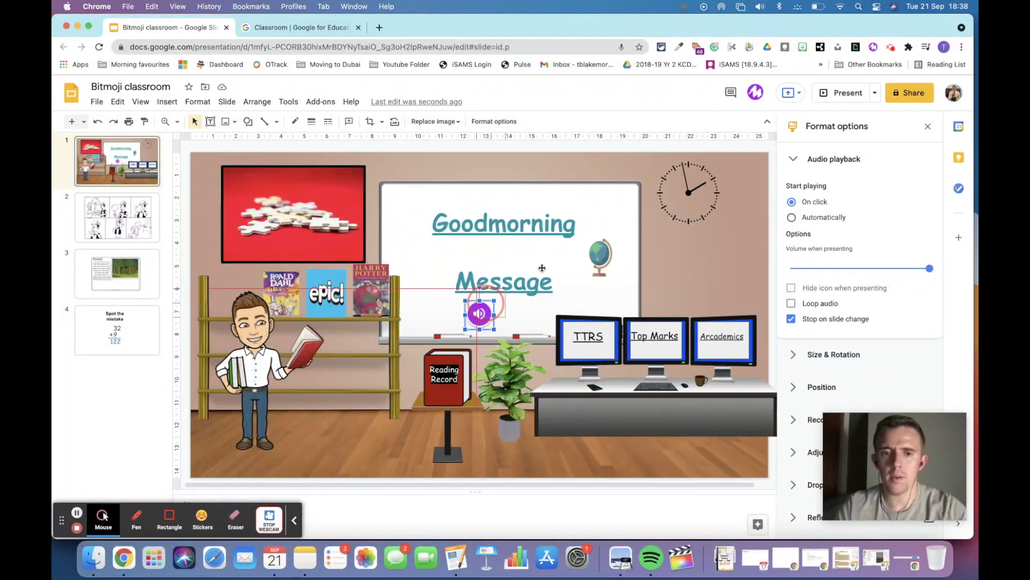
- Move the audio icon onto the red puzzle picture, then start a new Mote recording
left_click(607, 227)
left_click_drag(607, 227, 297, 244)
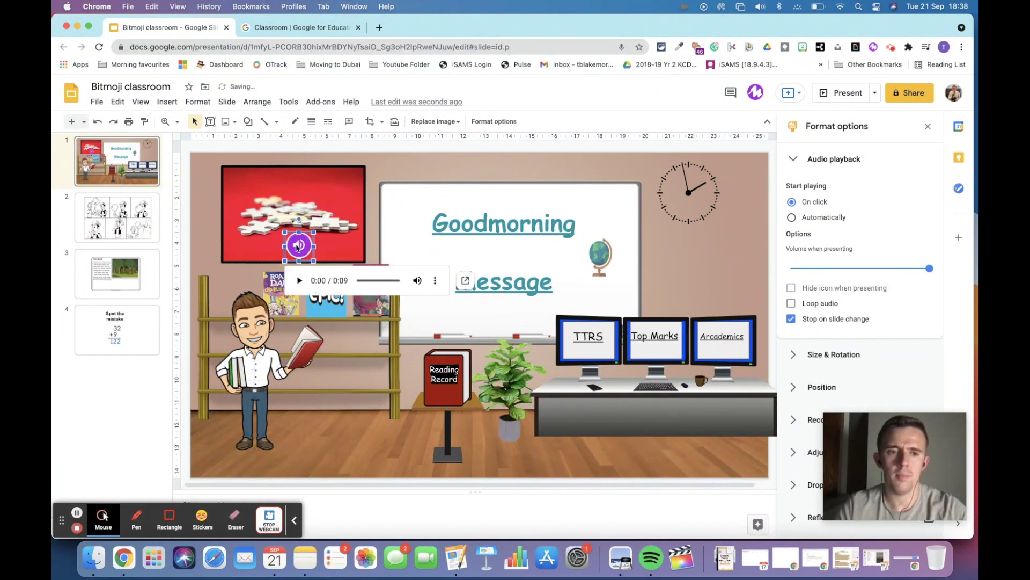
left_click(412, 169)
mouse_move(300, 245)
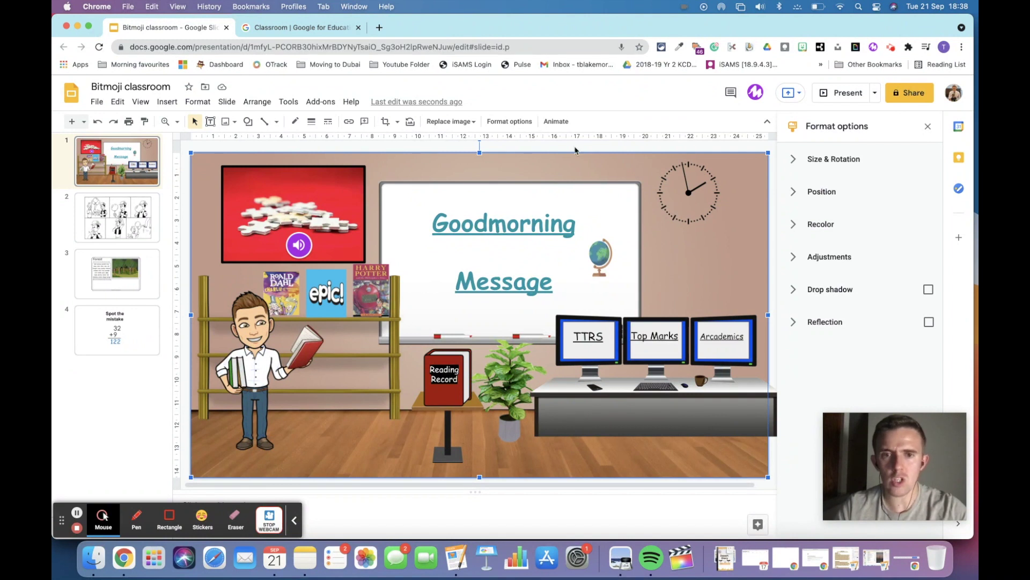
left_click(755, 93)
- Record and insert a second voice note on the Roald Dahl book, then go to slide 2
left_click(513, 307)
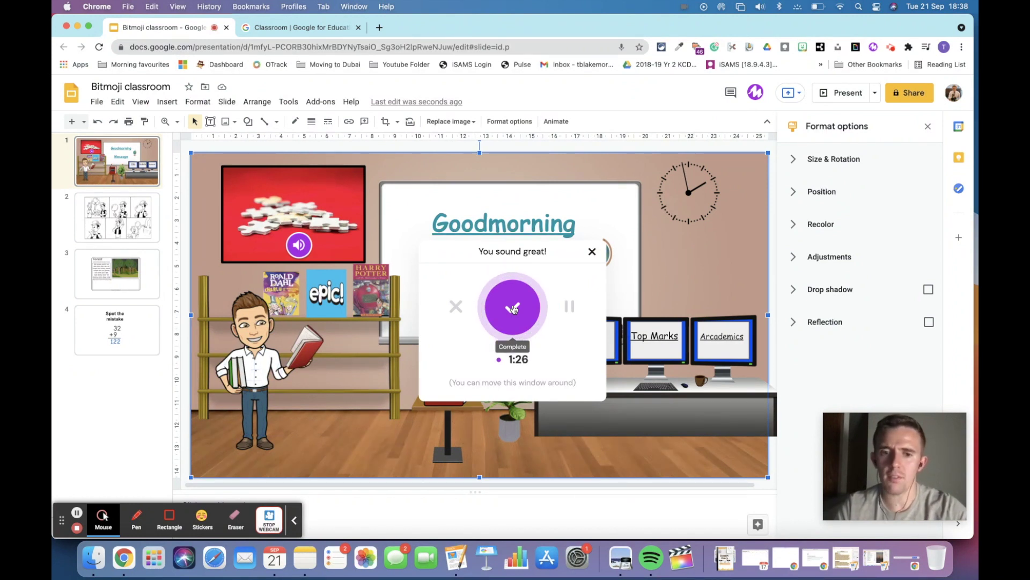
left_click(513, 308)
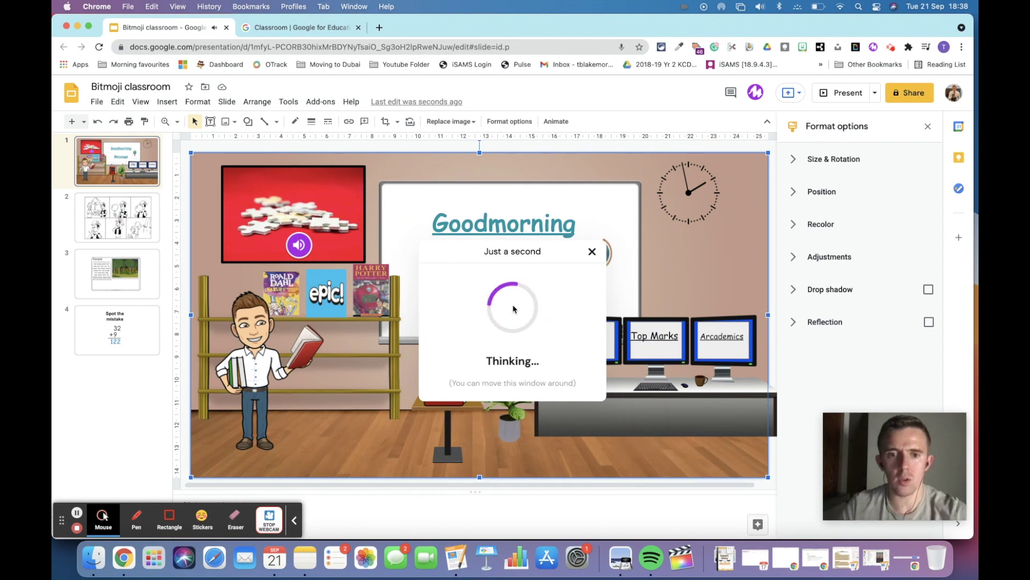
left_click(501, 379)
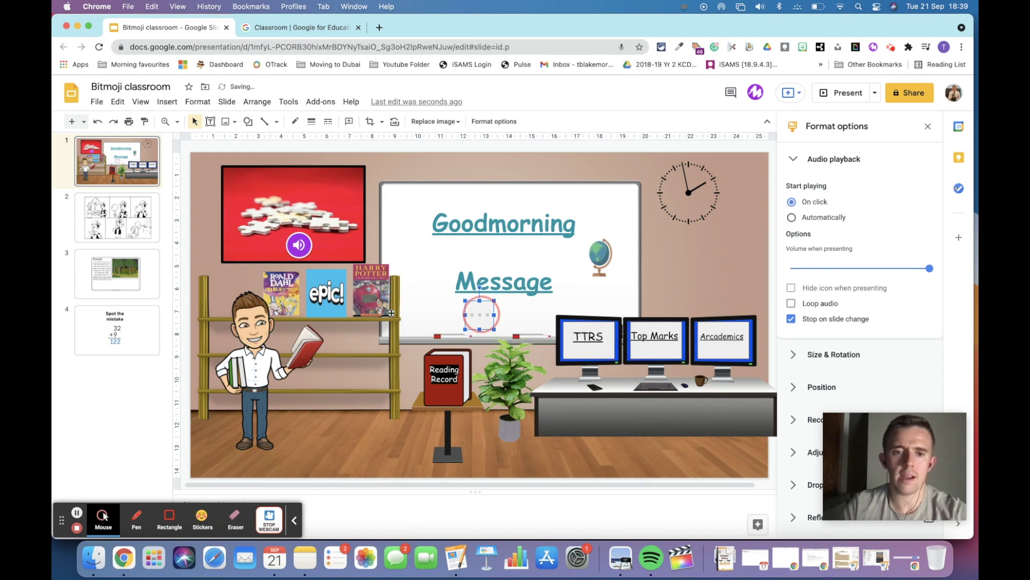
left_click_drag(479, 313, 288, 309)
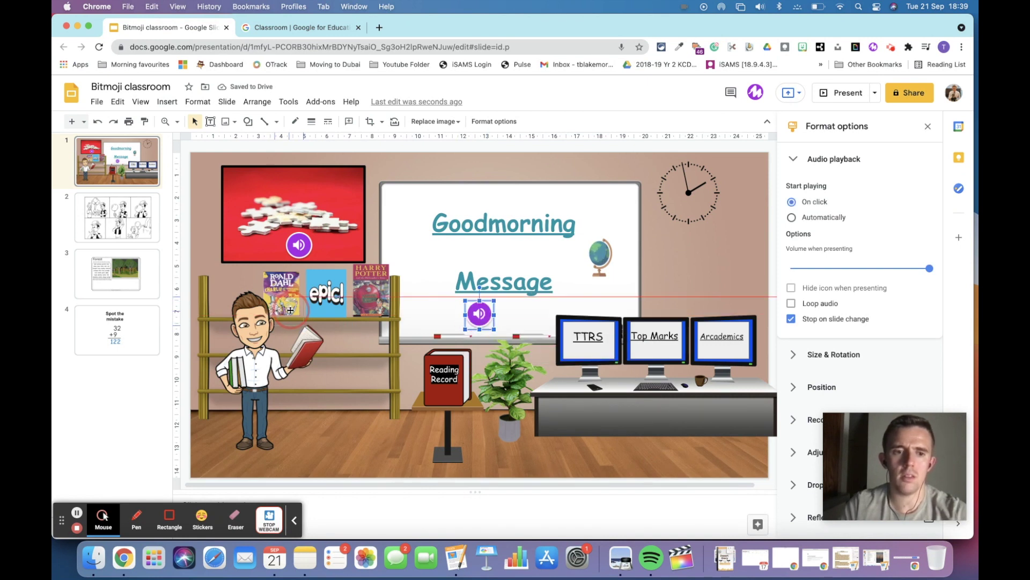
left_click(436, 330)
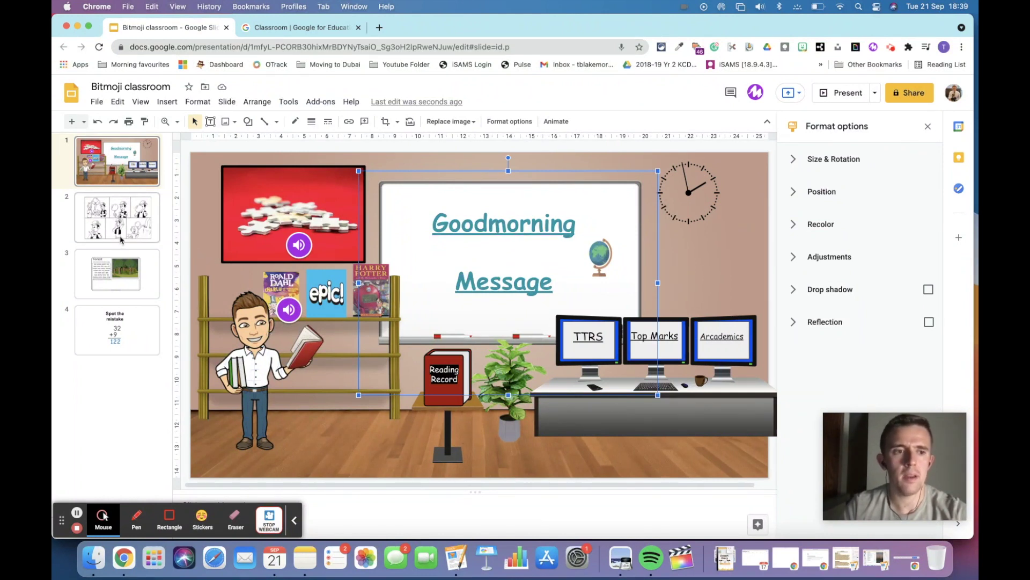
left_click(122, 240)
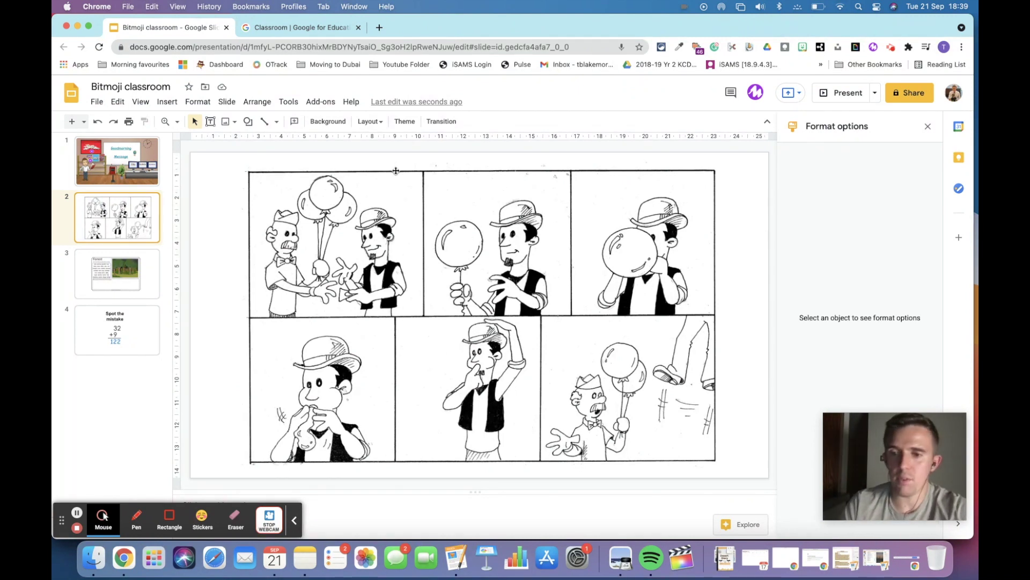
- Open the Mote recorder over the comic strip on slide 2
left_click(755, 92)
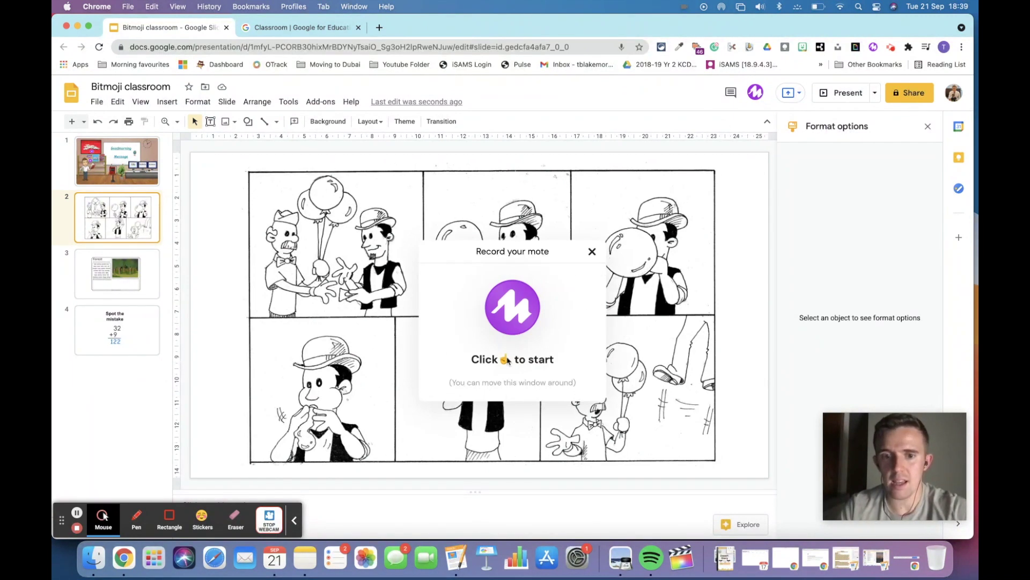
- Record and insert a Mote voice note, drag its audio icon into panel one, then show slide 3
left_click(514, 307)
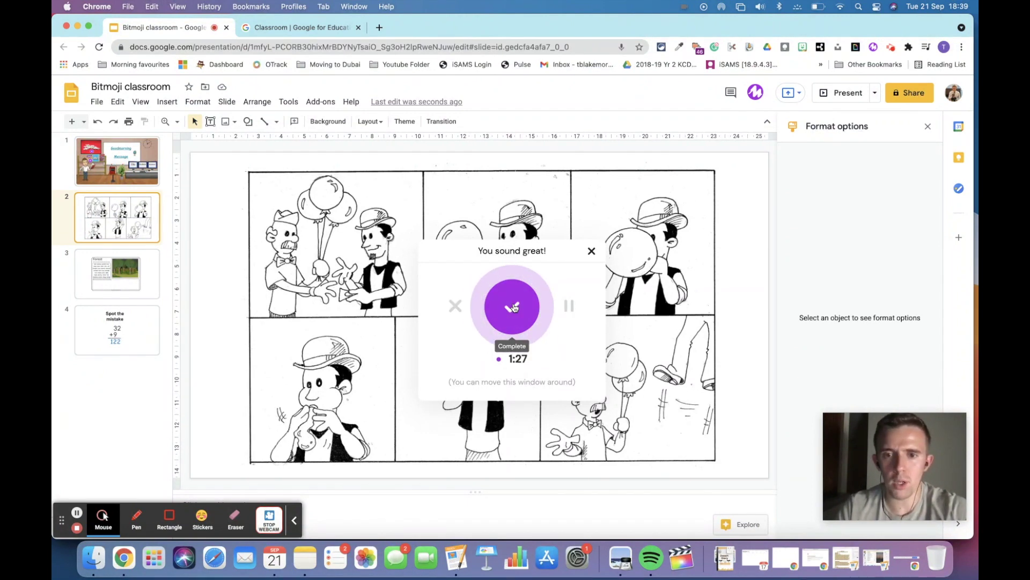
left_click(513, 307)
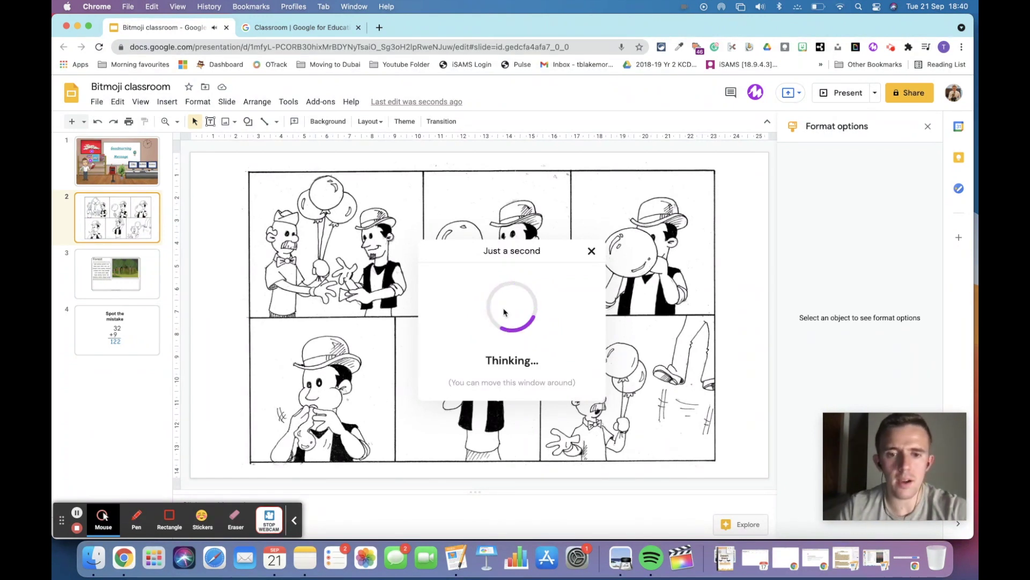
left_click(507, 374)
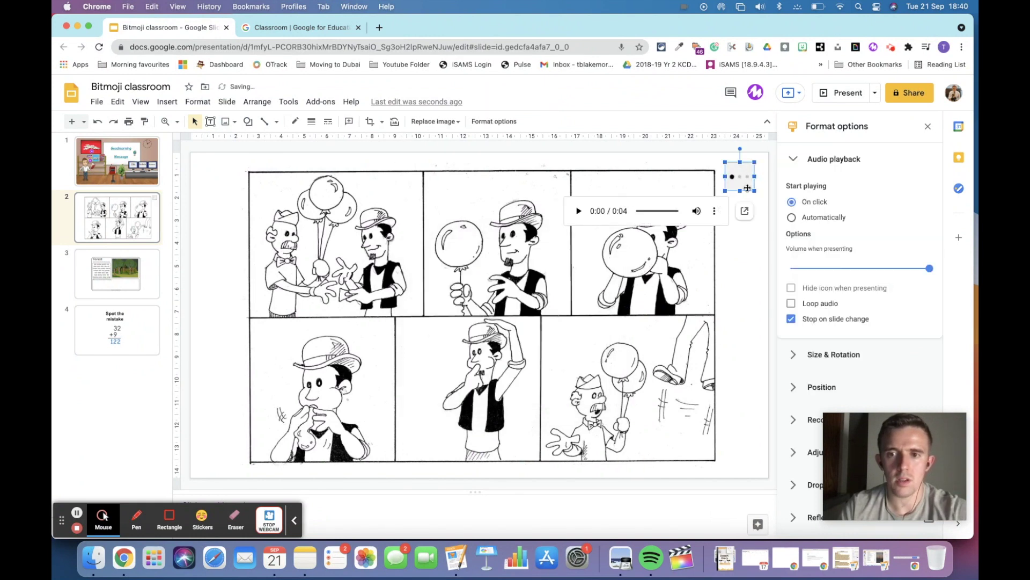
left_click_drag(747, 187, 376, 297)
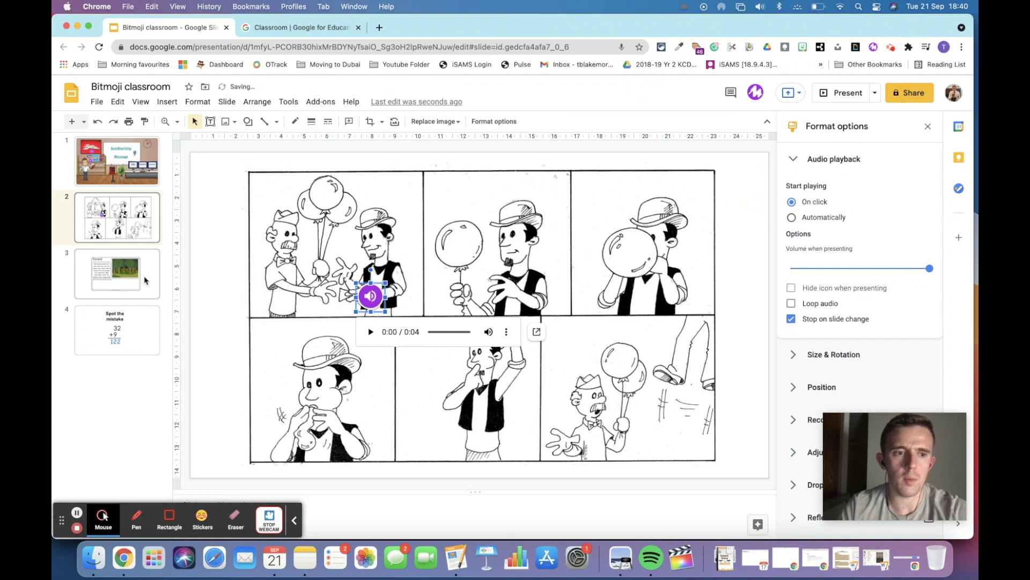
left_click(146, 279)
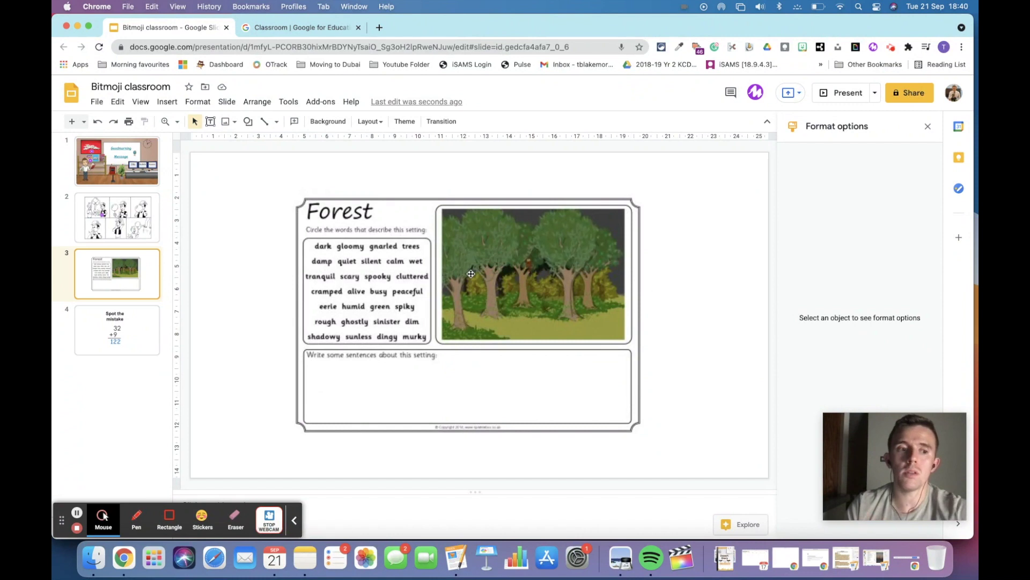
- Select slide 4, the Spot the mistake maths slide, in the filmstrip
left_click(136, 338)
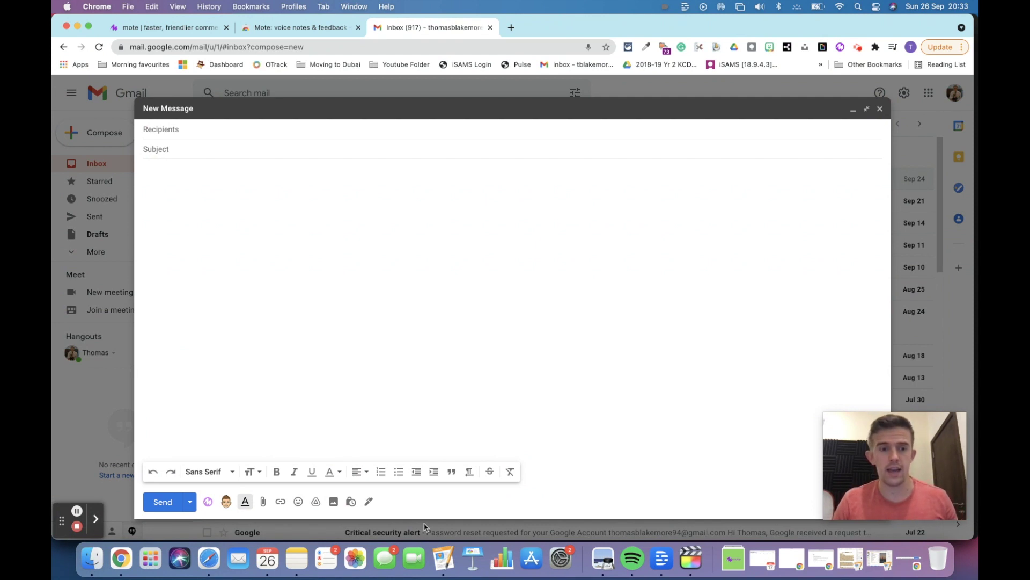
- Embed a 0:05 Mote voice note in the Gmail draft and expand its transcript
left_click(208, 501)
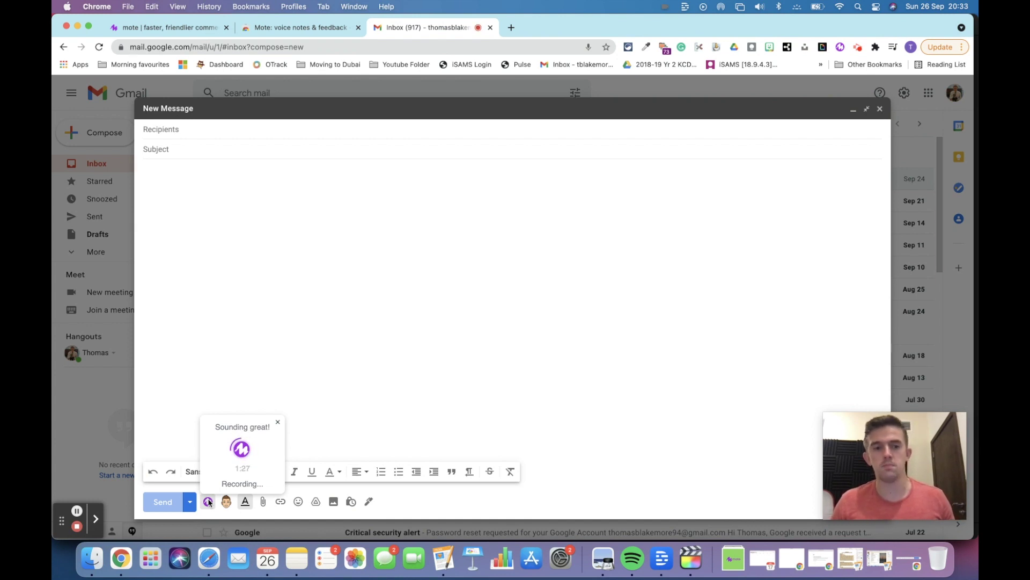
left_click(242, 449)
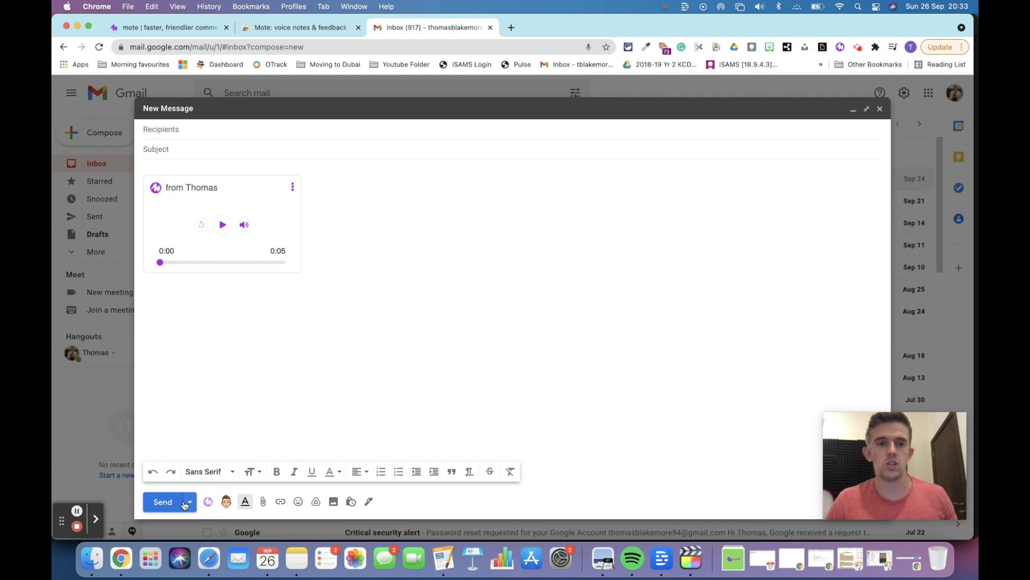
left_click(290, 189)
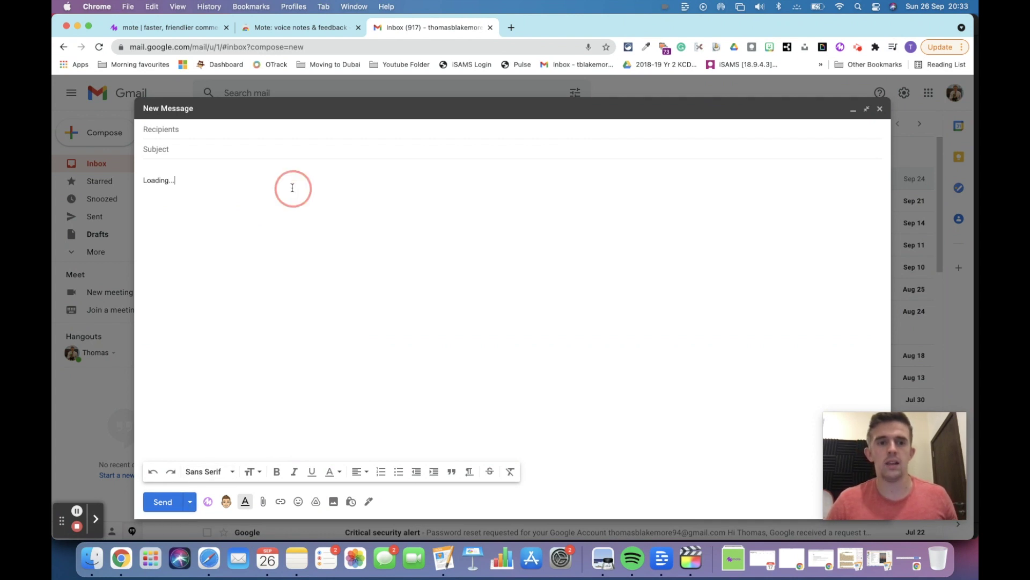
left_click(293, 191)
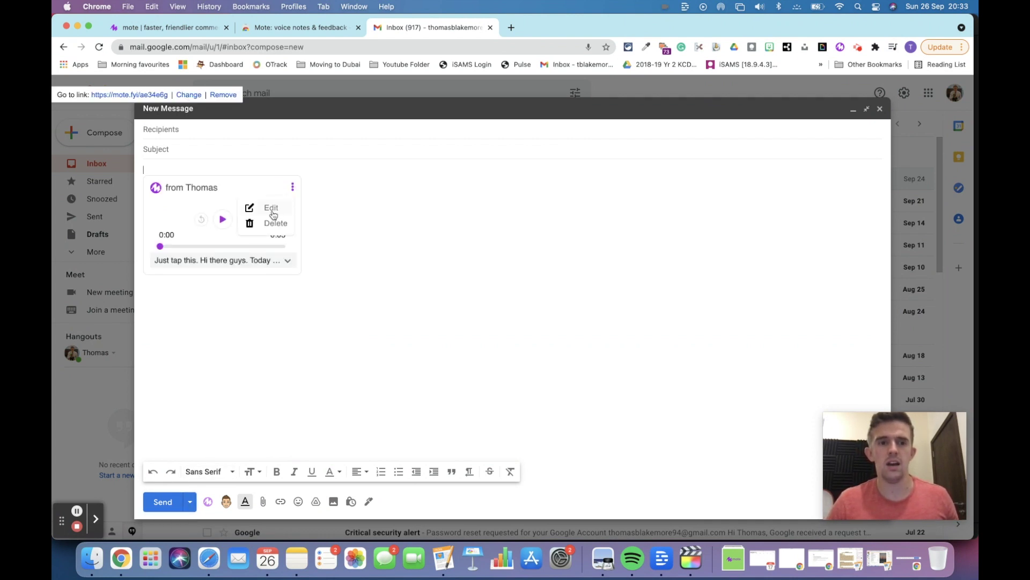
left_click(394, 213)
left_click(280, 261)
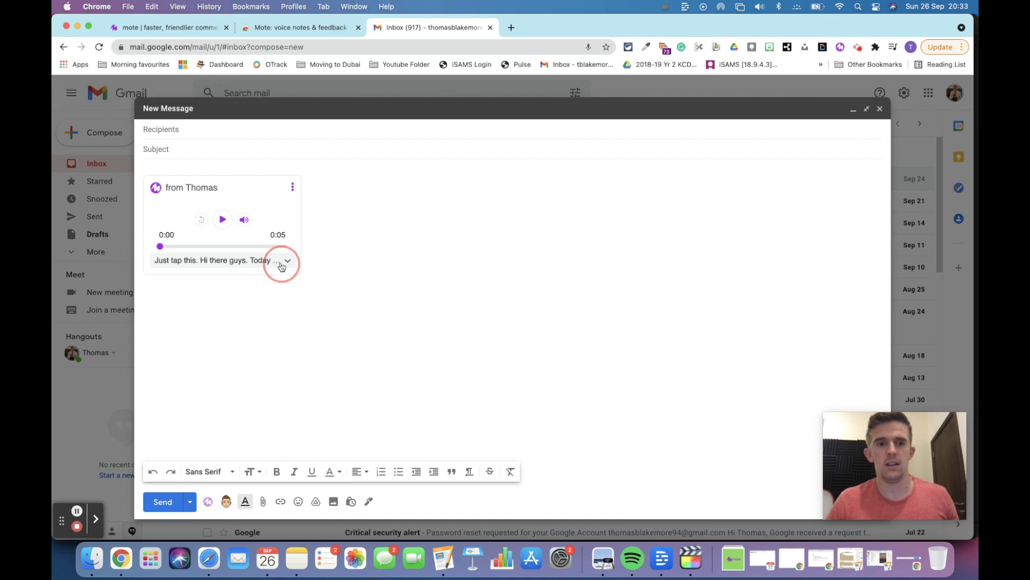
scroll(217, 285, "down", 2)
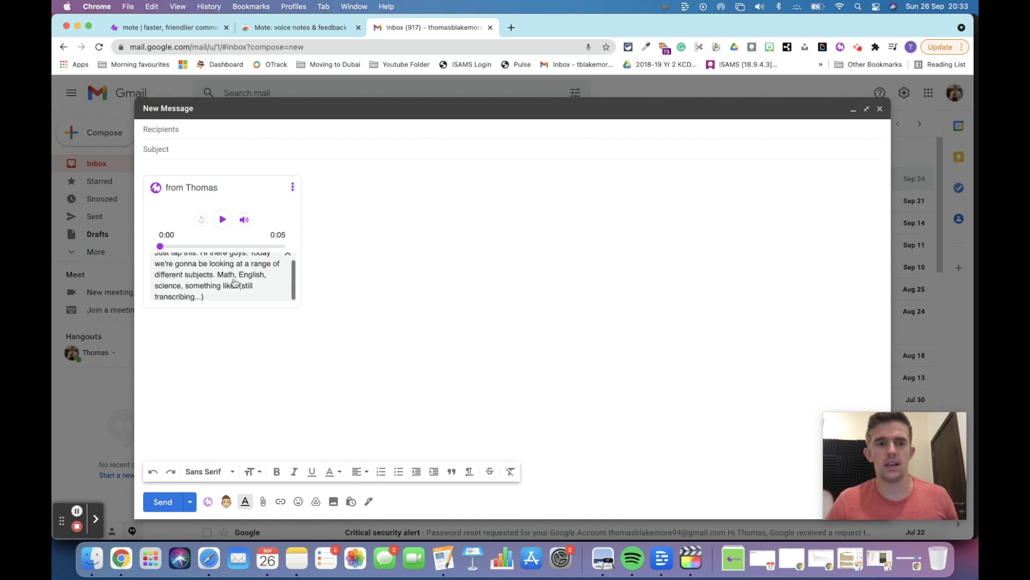